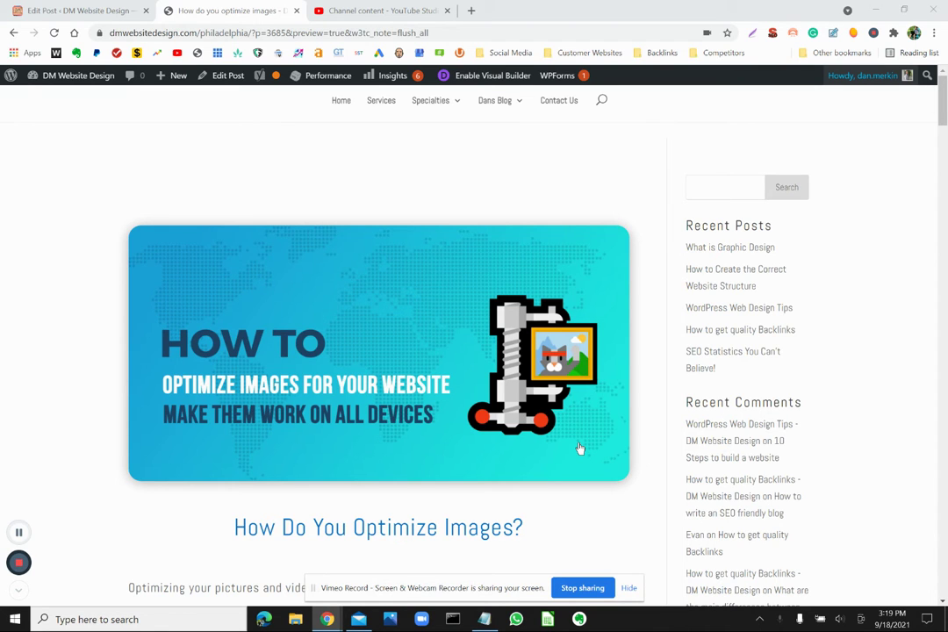
Step: Scroll through the 'How do you optimize images' post preview to review its featured image and introduction
scroll(579, 448, down, 2)
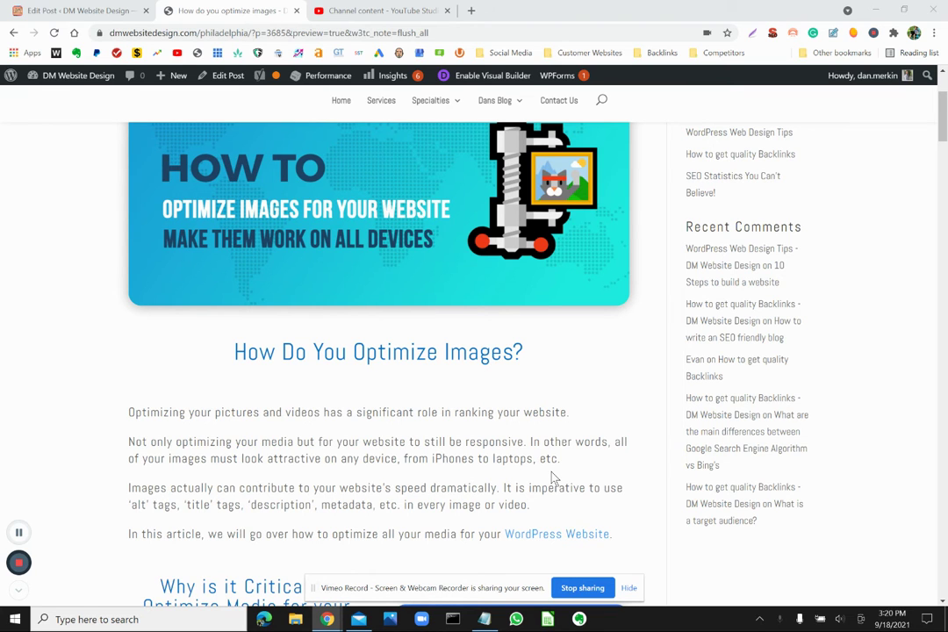
scroll(553, 476, down, 1)
scroll(553, 476, up, 3)
scroll(553, 481, down, 3)
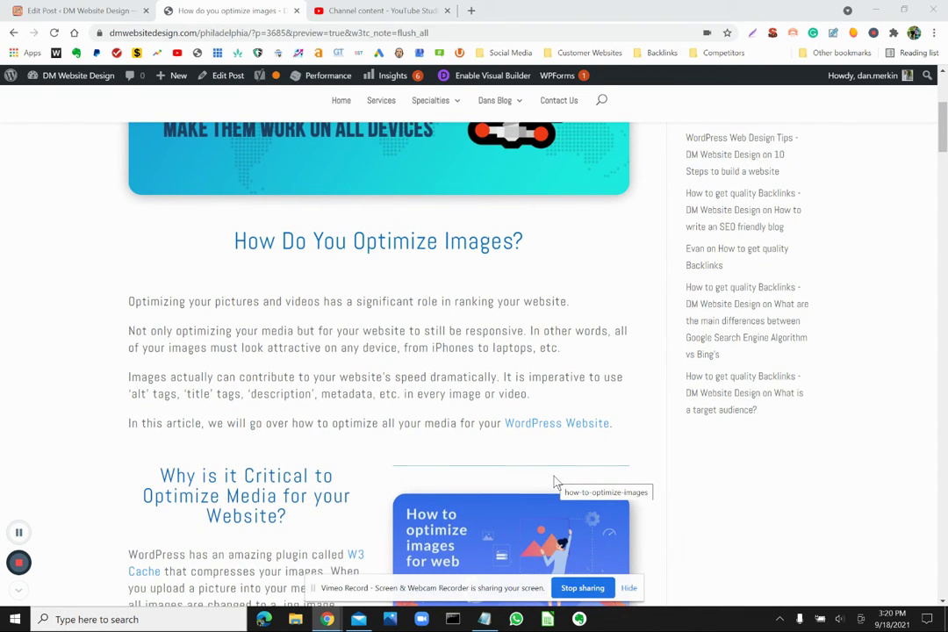
scroll(553, 481, down, 3)
scroll(553, 481, up, 5)
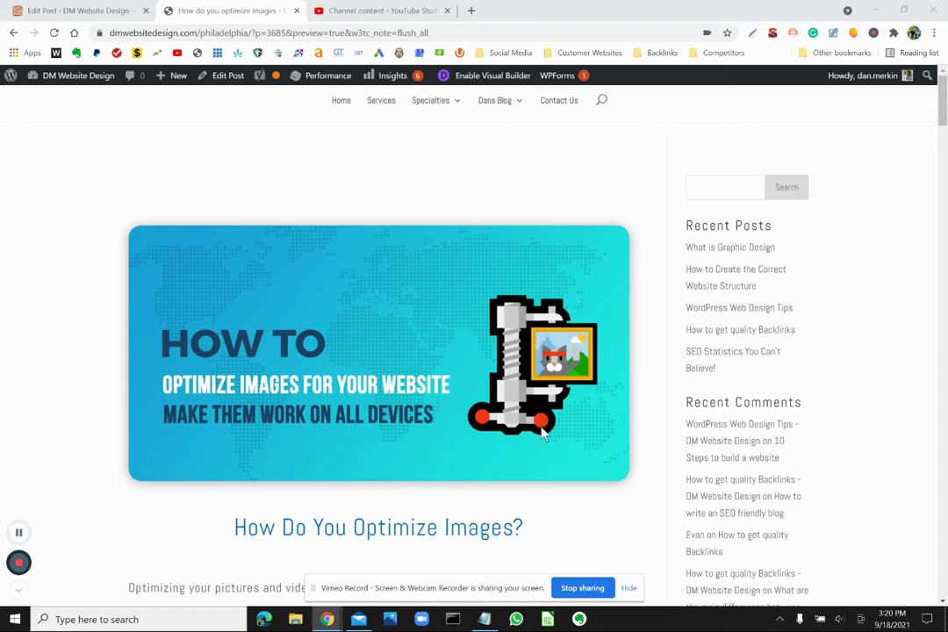
Step: Load the post in Divi's front-end Visual Builder and scroll through its editable content
click(475, 77)
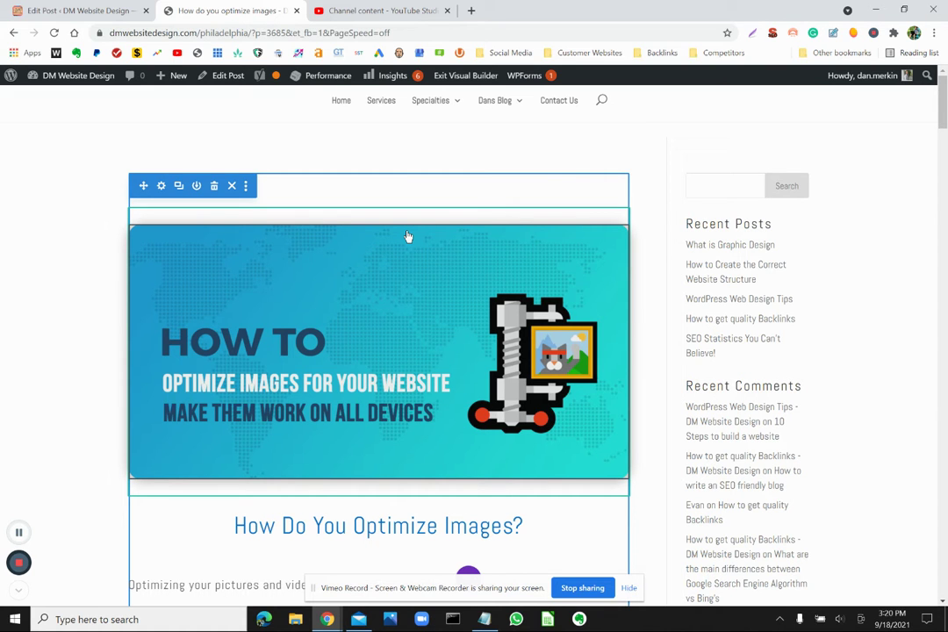
scroll(330, 139, down, 3)
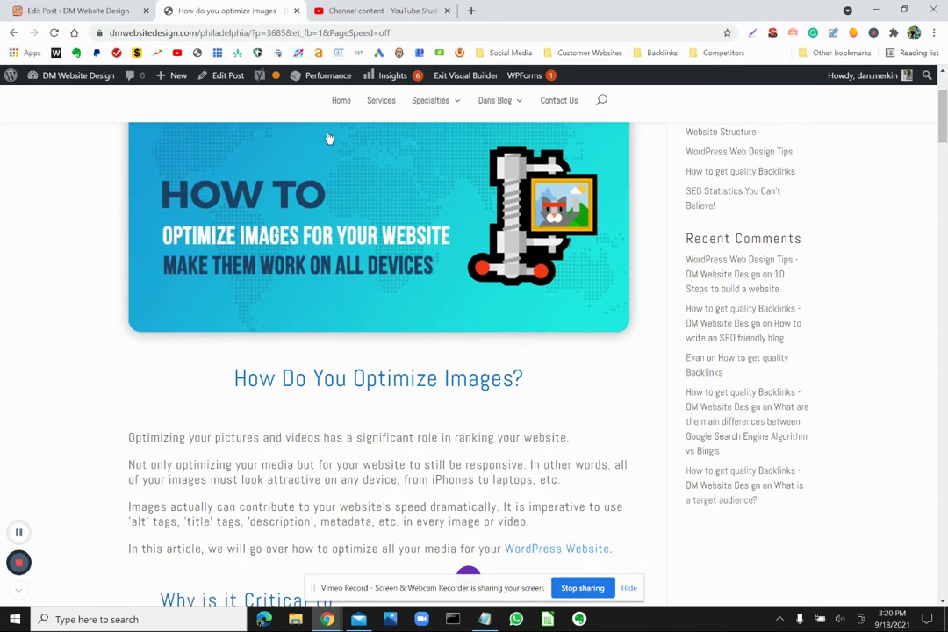
scroll(327, 138, down, 2)
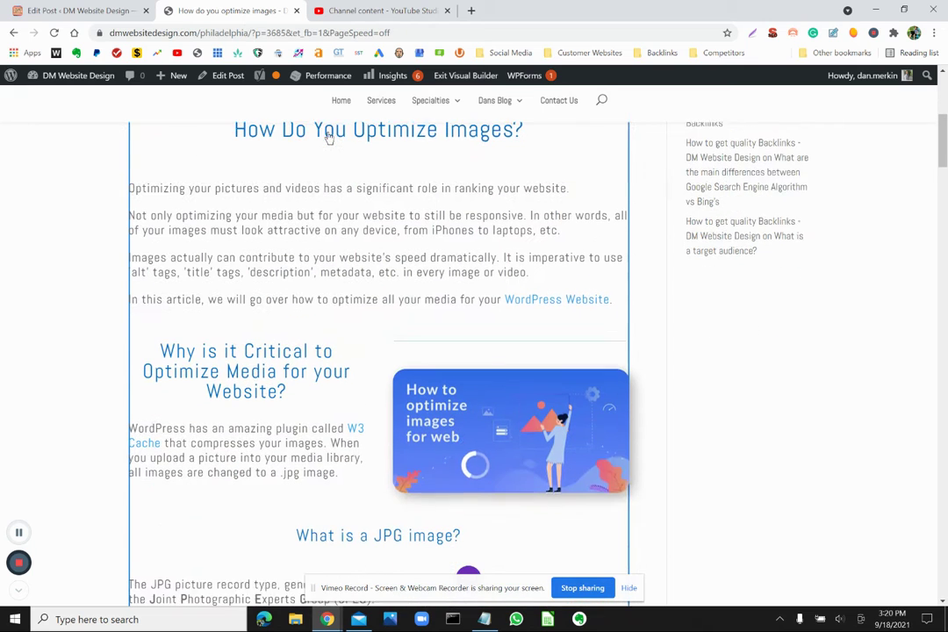
scroll(325, 127, down, 1)
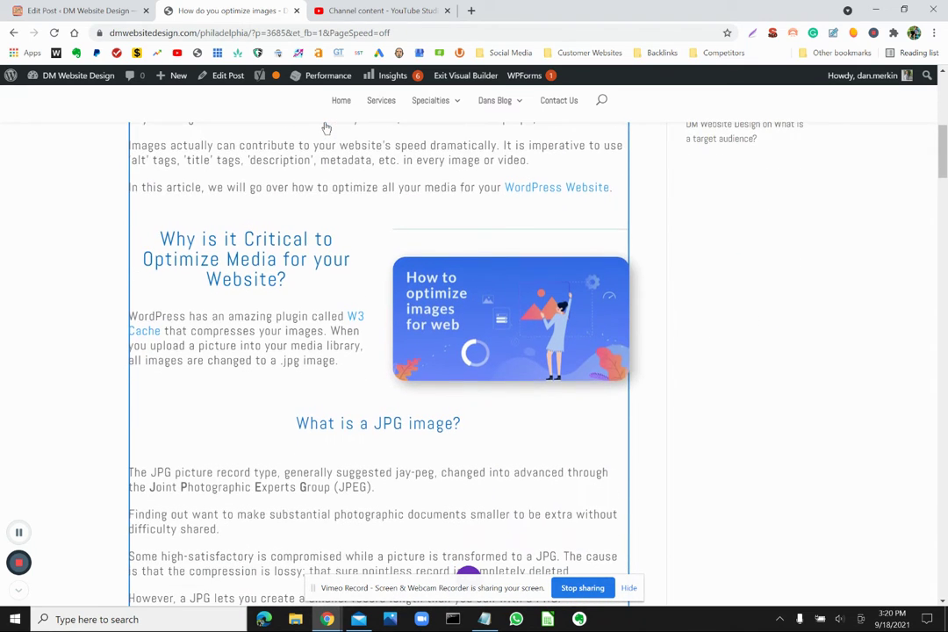
scroll(327, 121, down, 1)
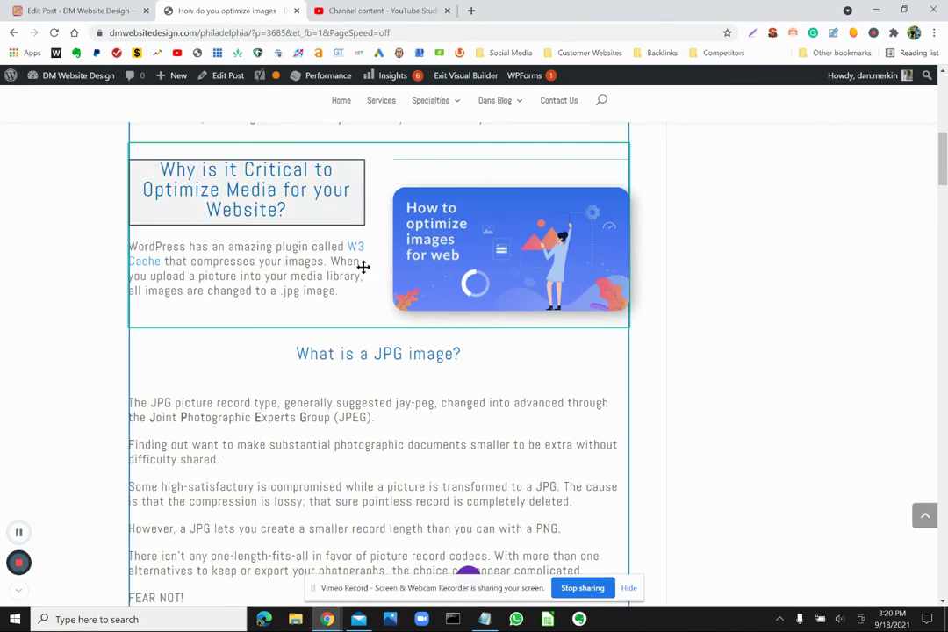
scroll(359, 292, down, 2)
scroll(362, 295, down, 1)
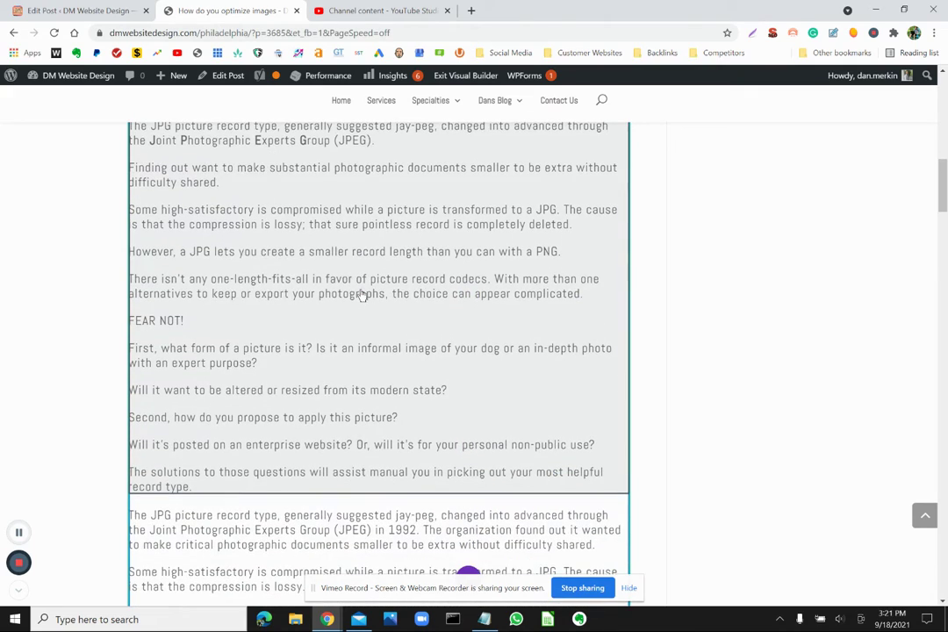
scroll(361, 295, up, 5)
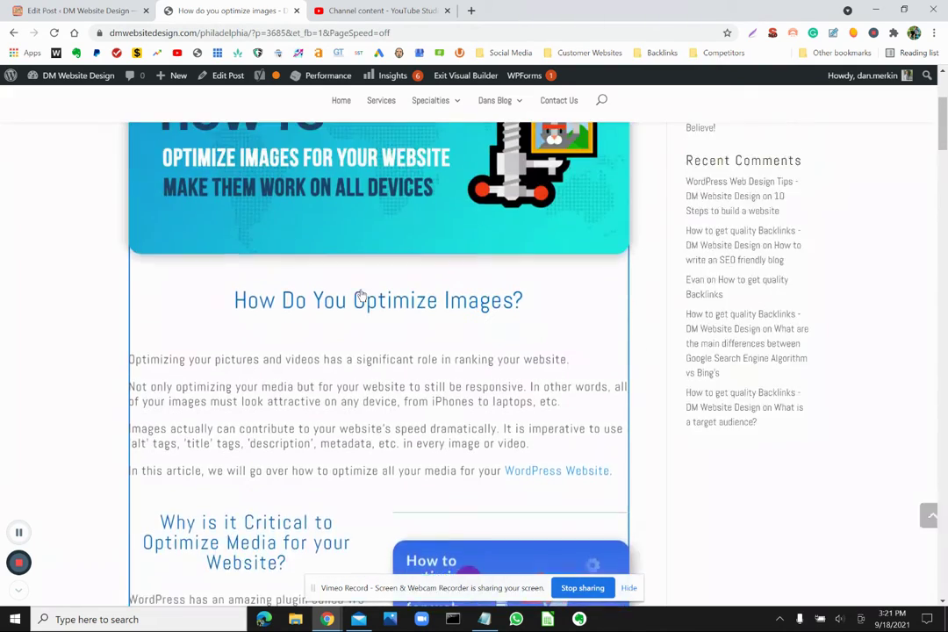
scroll(360, 292, down, 2)
scroll(360, 292, up, 2)
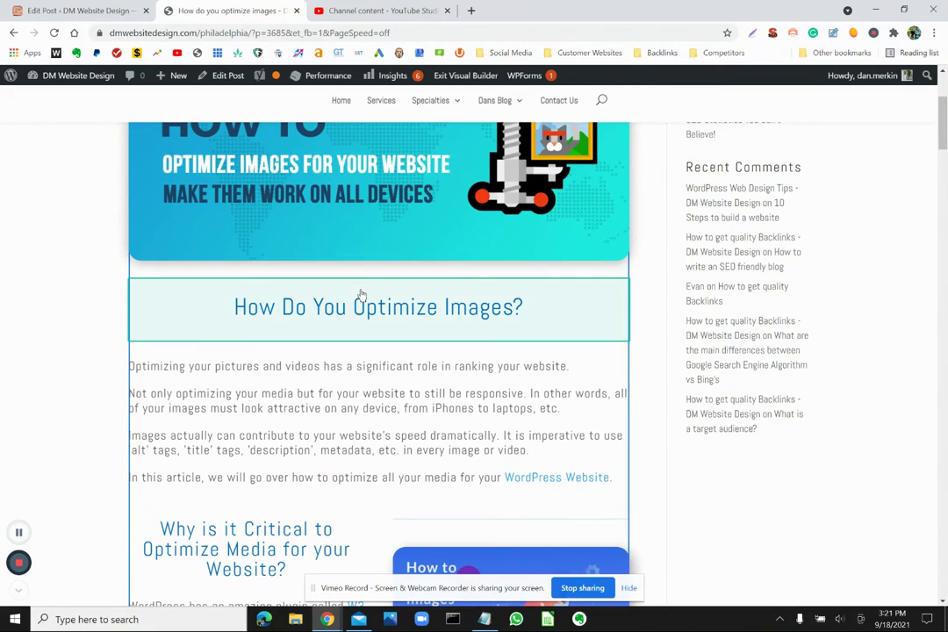
scroll(360, 294, down, 1)
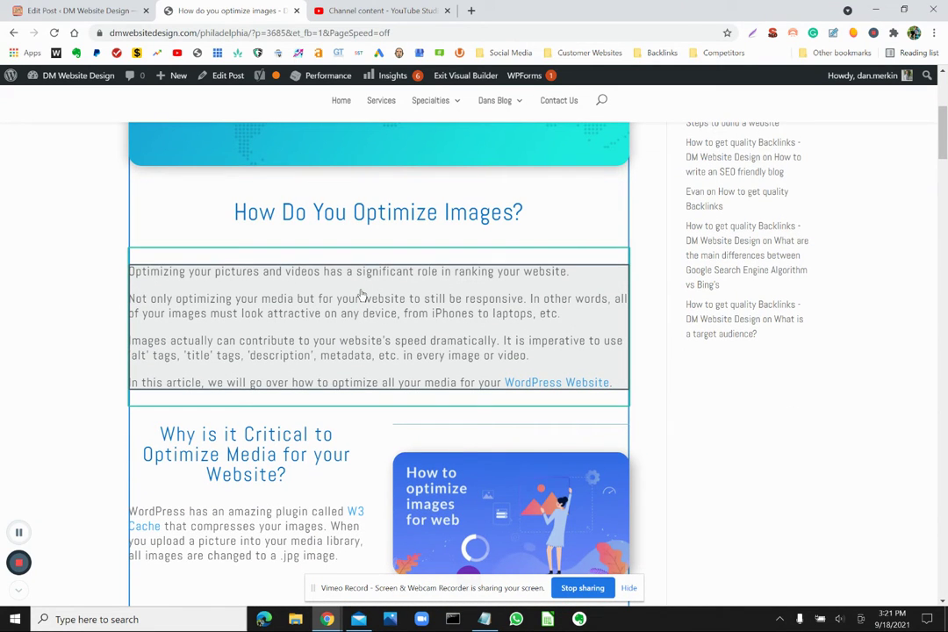
Step: Switch back to the post's back-end editor showing its Section, Row and Image layout
click(96, 16)
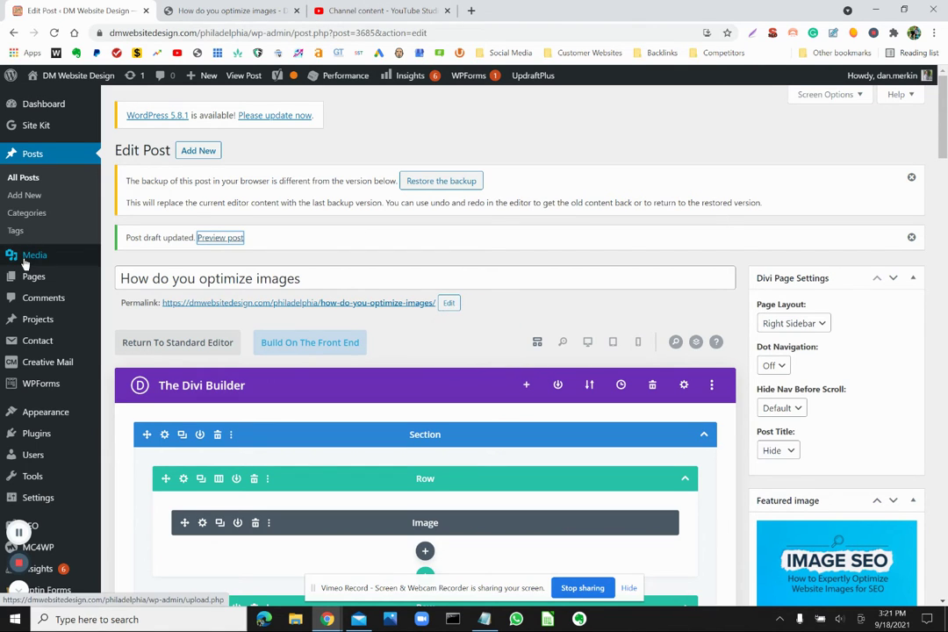
Step: In the Media Library grid, open the attachment details of the toolbox image bestwptipstricks.png
mouse_move(26, 260)
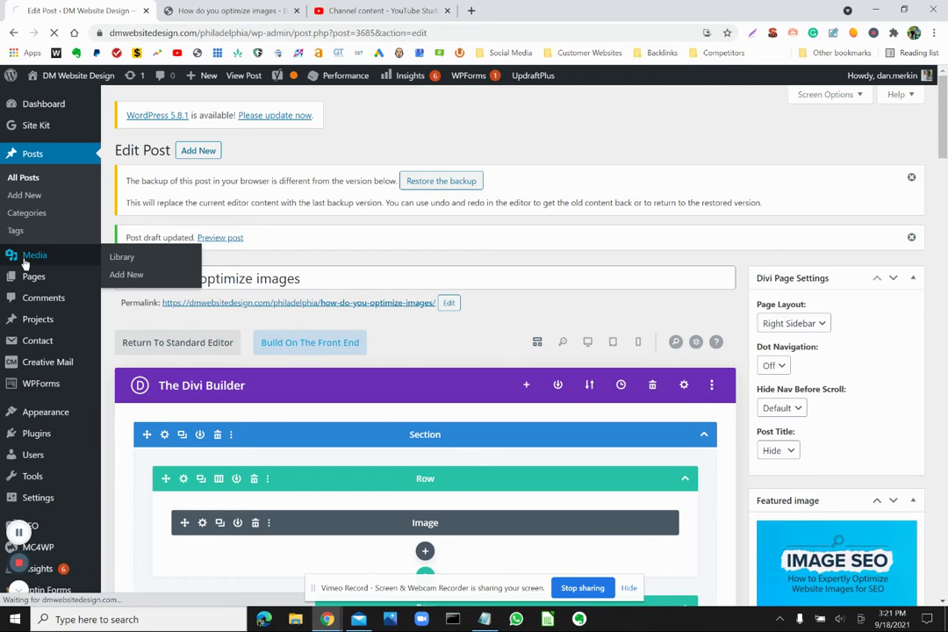
click(127, 267)
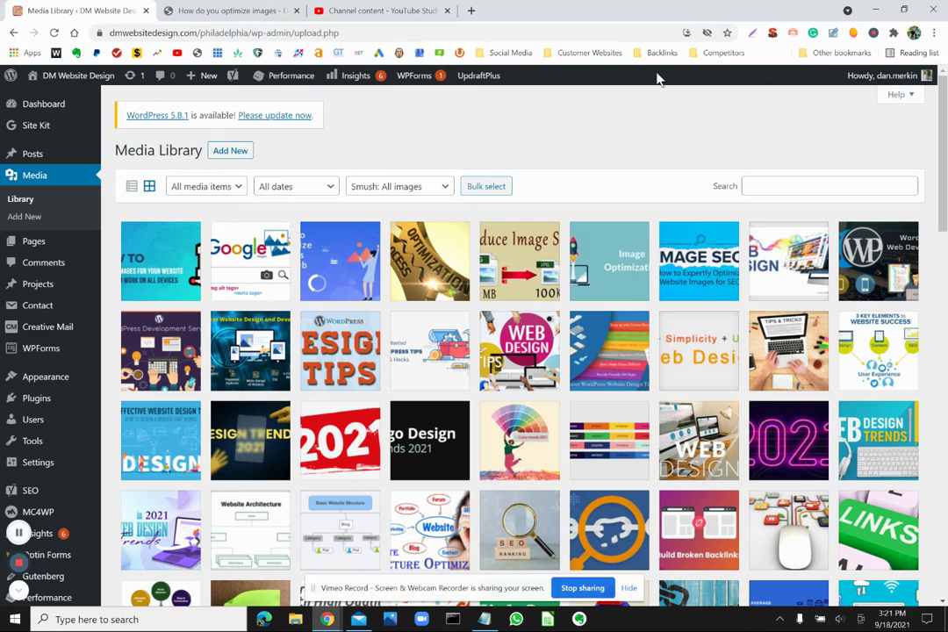
scroll(506, 144, down, 2)
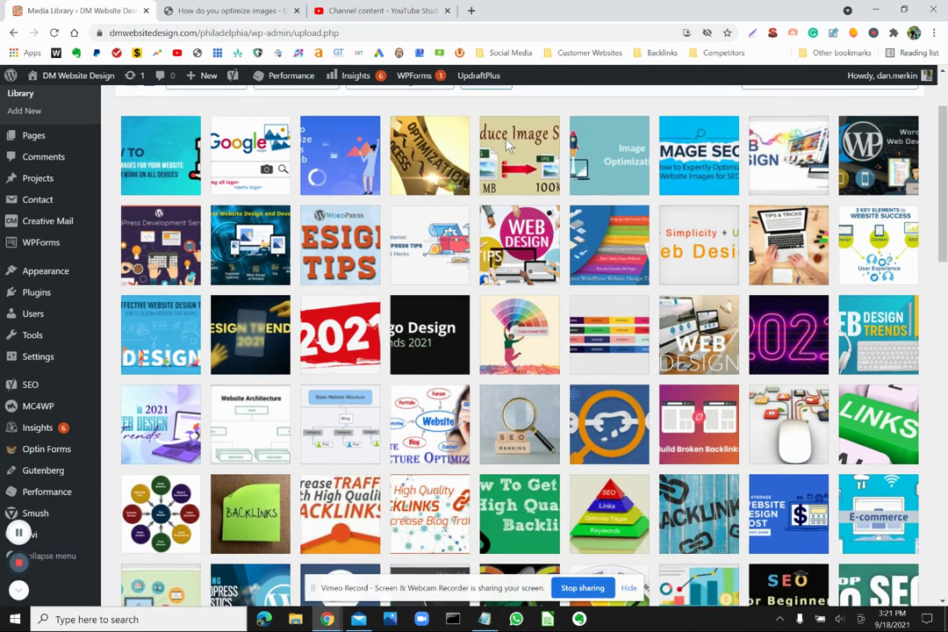
scroll(507, 144, down, 5)
scroll(506, 144, down, 2)
scroll(507, 146, up, 6)
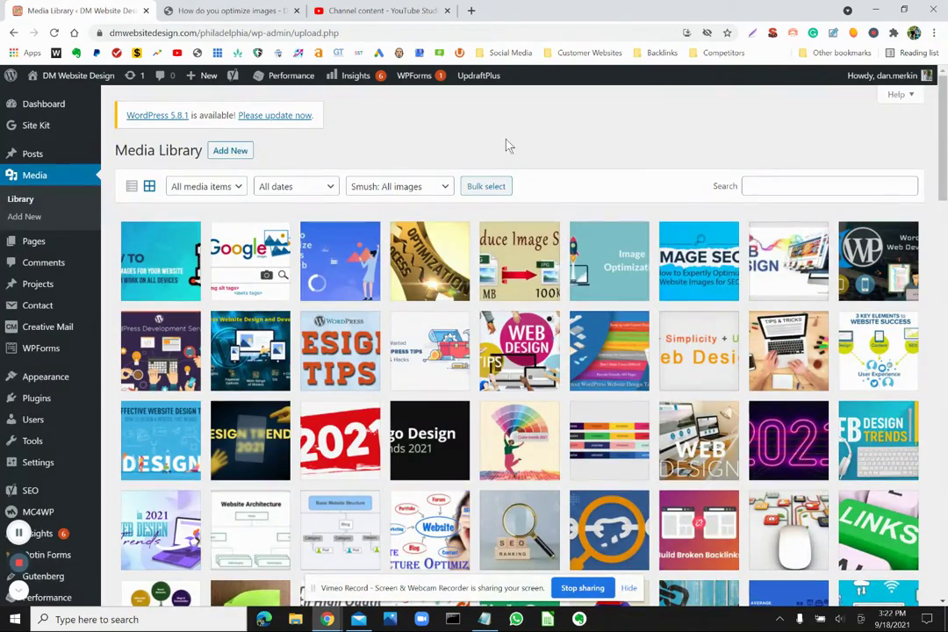
scroll(507, 144, down, 4)
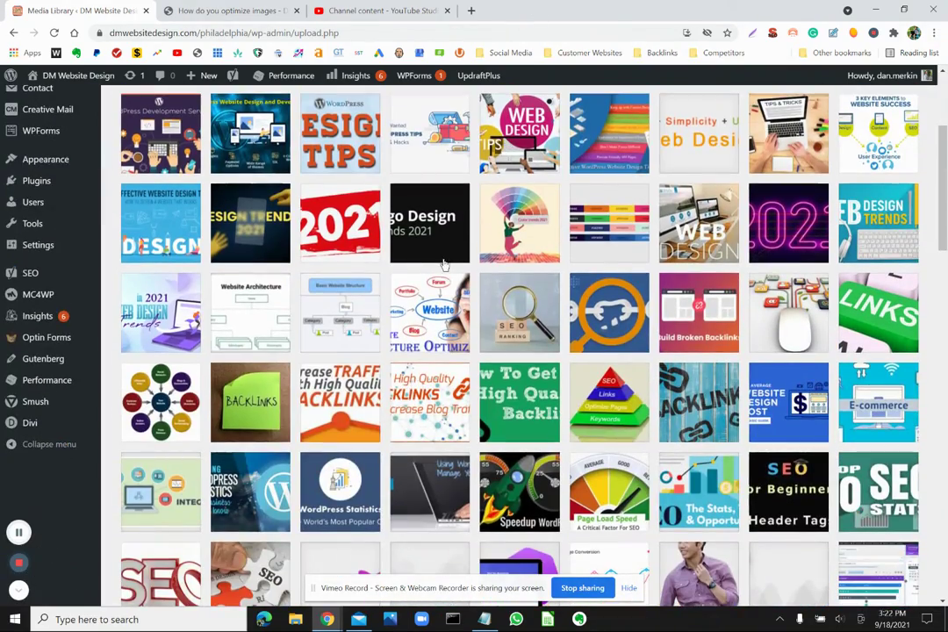
click(444, 165)
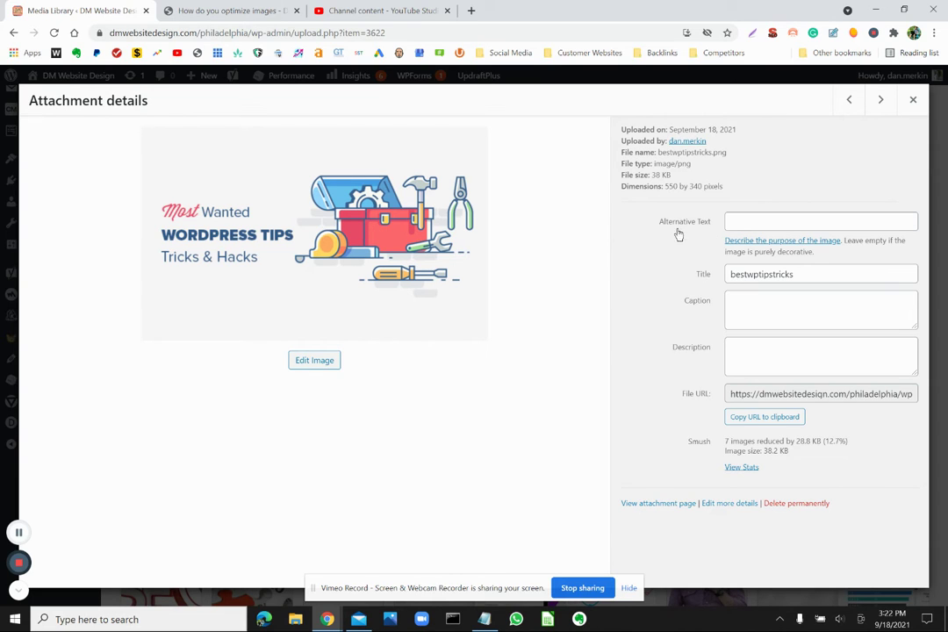
Step: Enter 'WordPress Tips' as the image's Alternative Text, dismissing the browser autofill suggestion
click(752, 216)
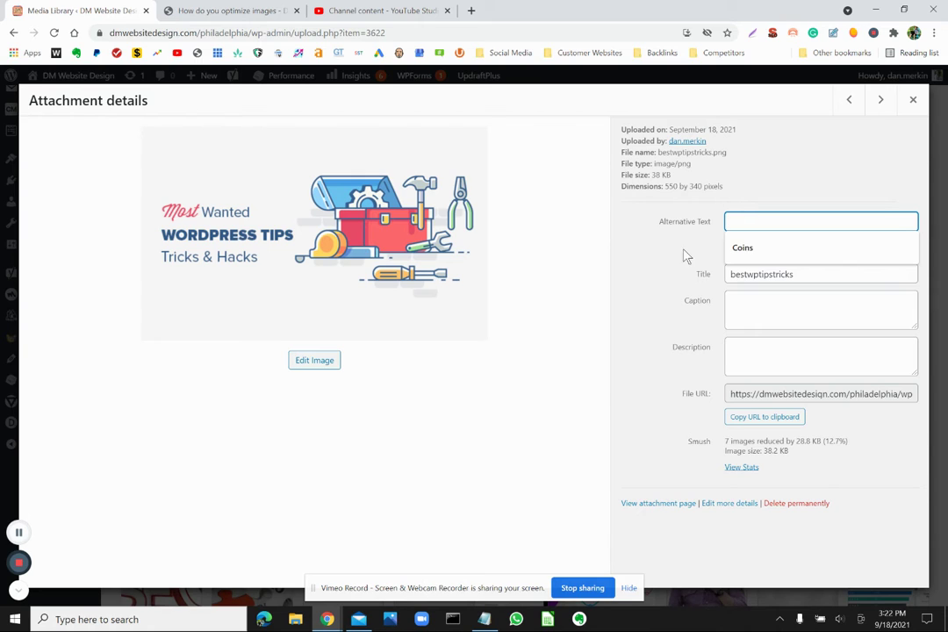
click(647, 271)
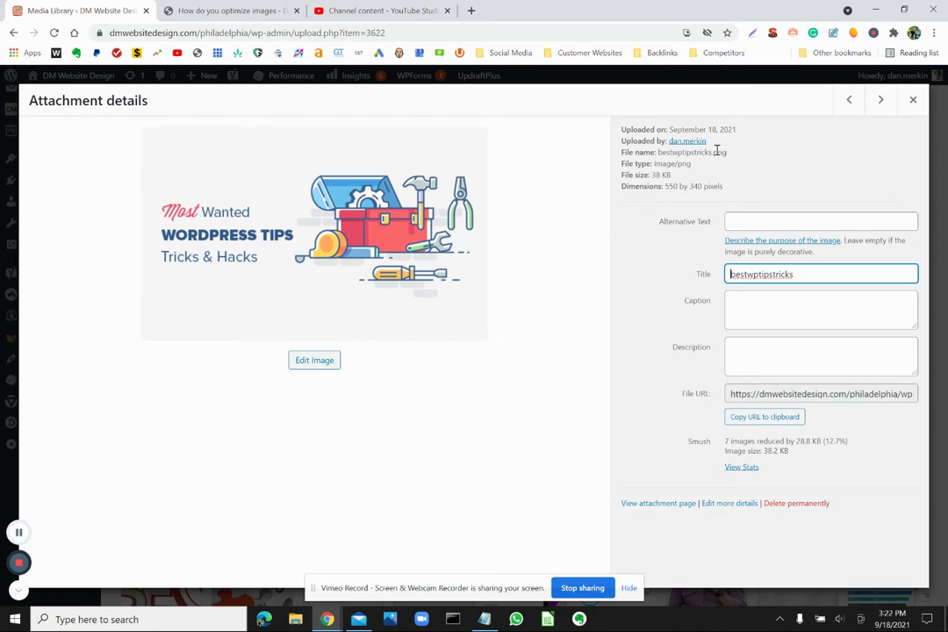
click(807, 221)
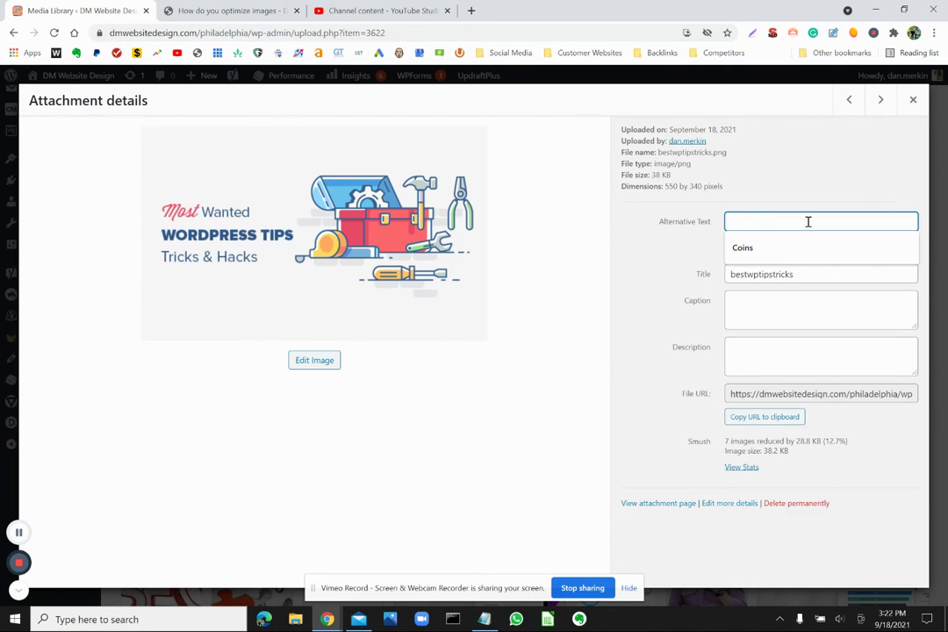
click(807, 221)
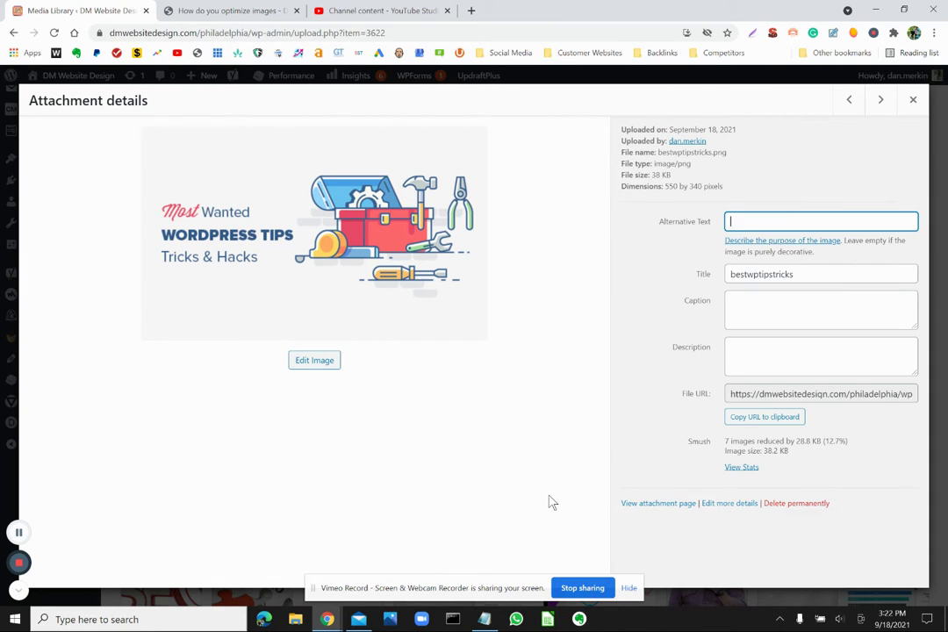
click(731, 226)
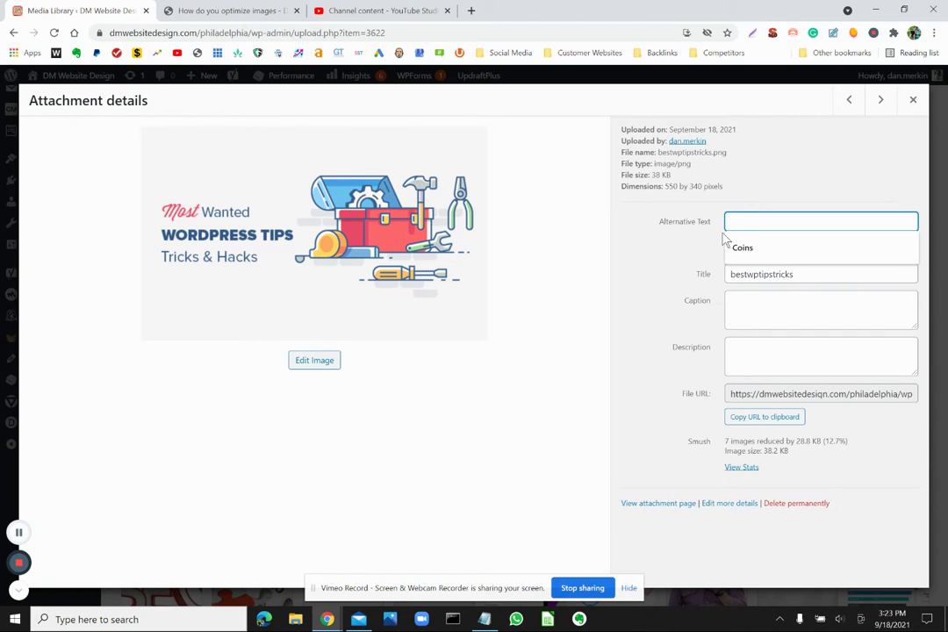
text(WordPress Tips)
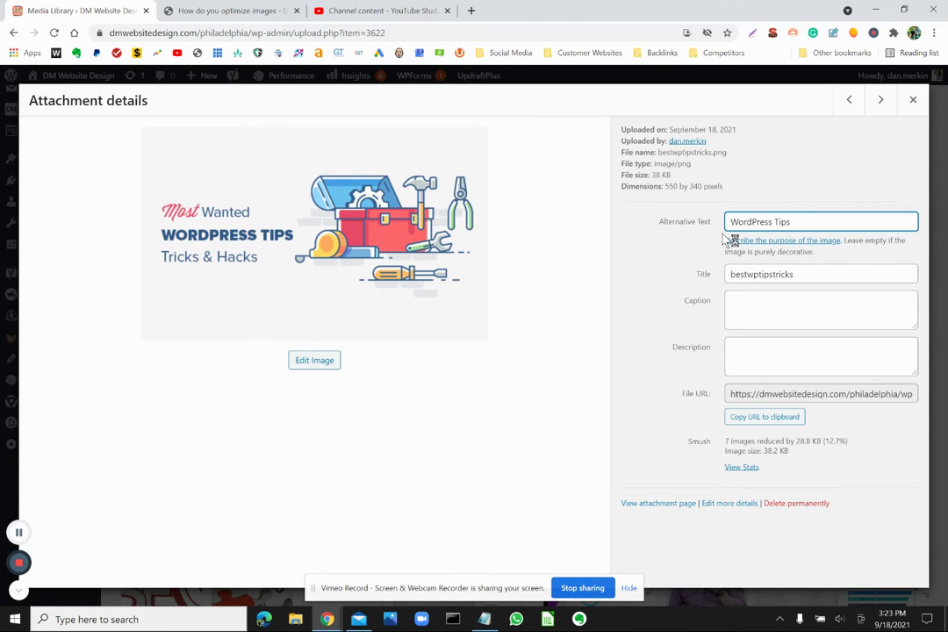
Step: Select and delete the title 'bestwptipstricks', leaving the Title field empty
click(752, 274)
double_click(752, 273)
key(BackSpace)
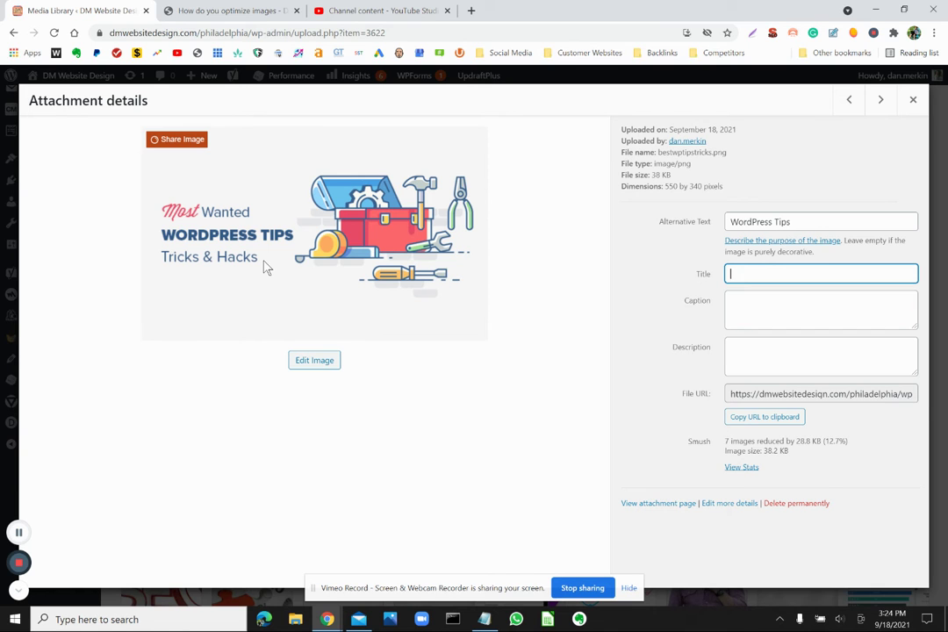
Step: Close the attachment details and open Smush's Bulk Smush page, skipping the setup wizard
click(912, 99)
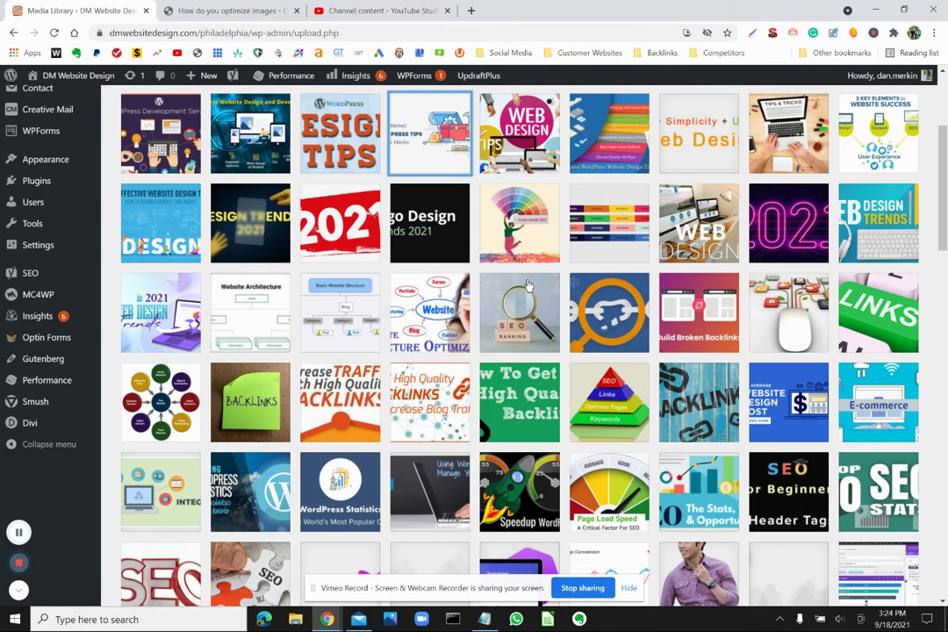
mouse_move(59, 405)
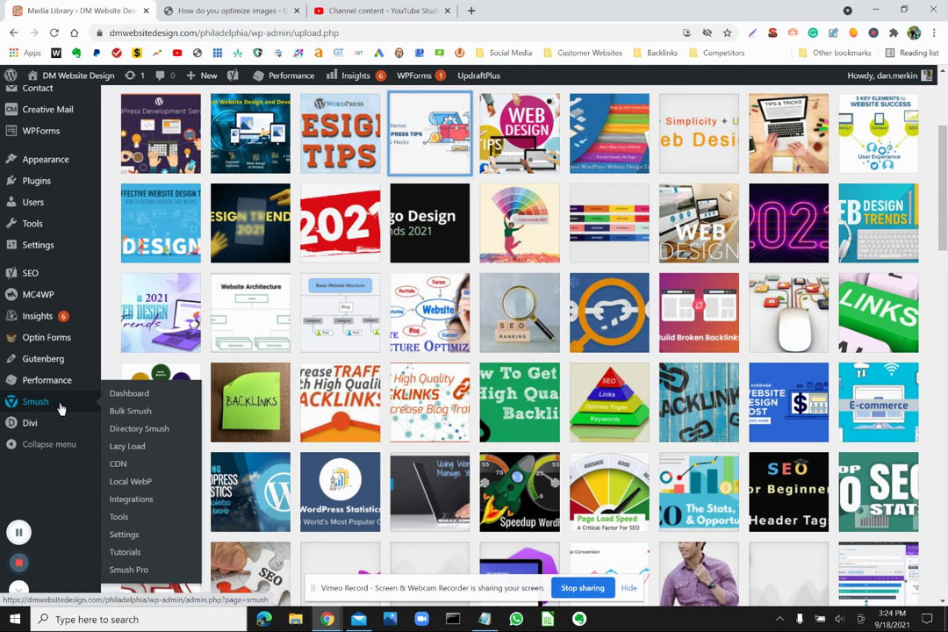
click(125, 396)
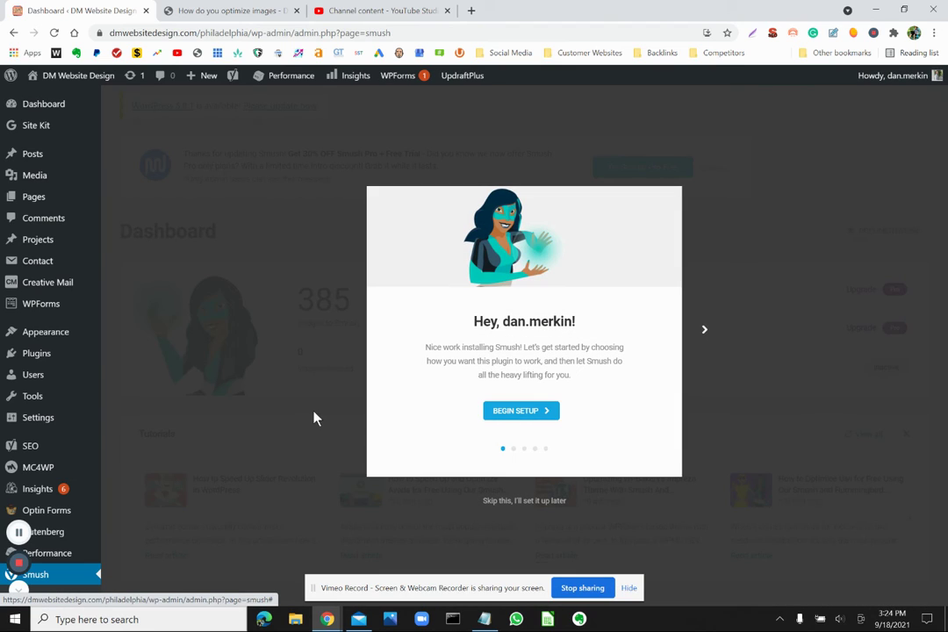
click(487, 502)
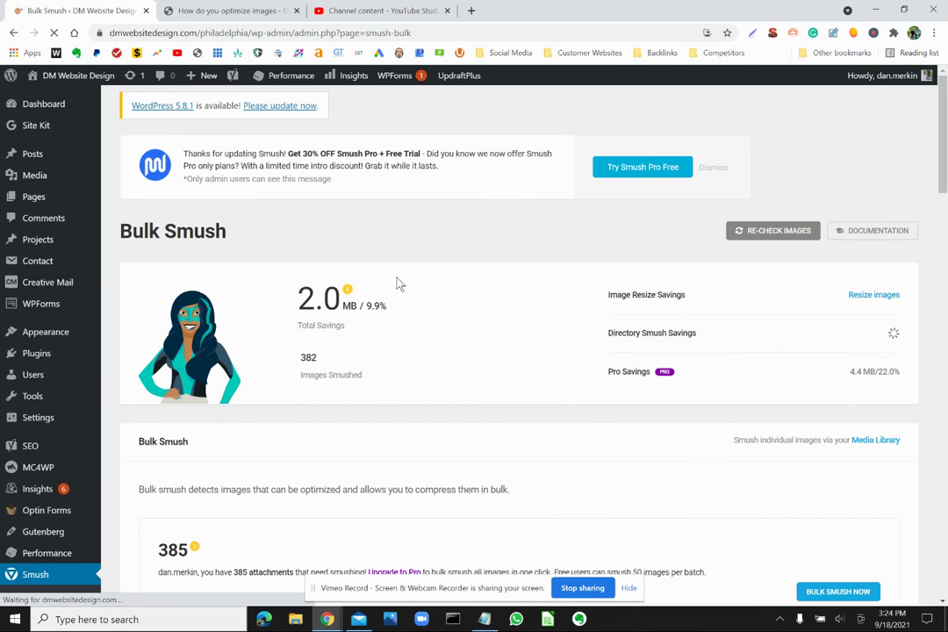
scroll(400, 284, down, 1)
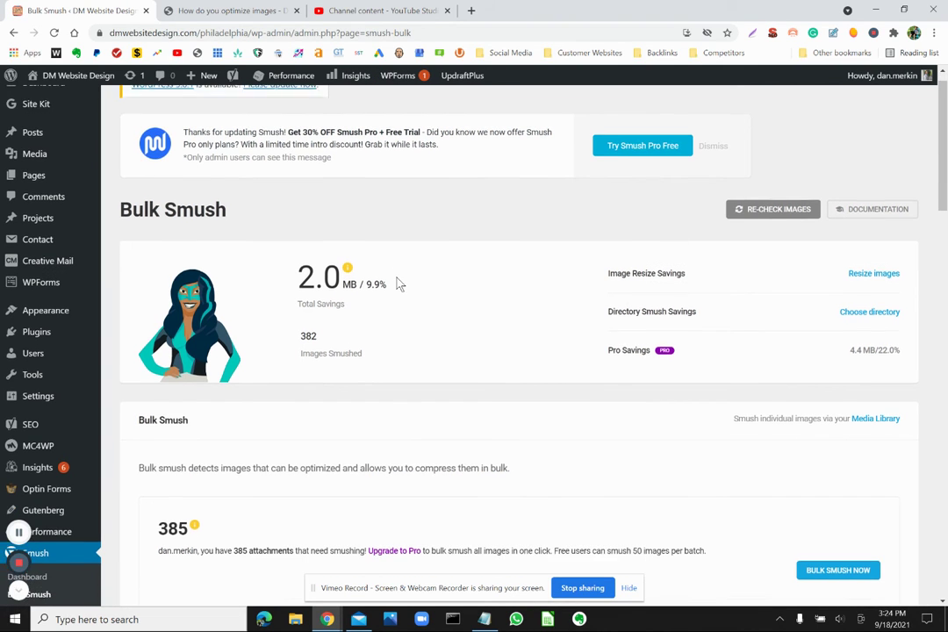
scroll(399, 283, down, 1)
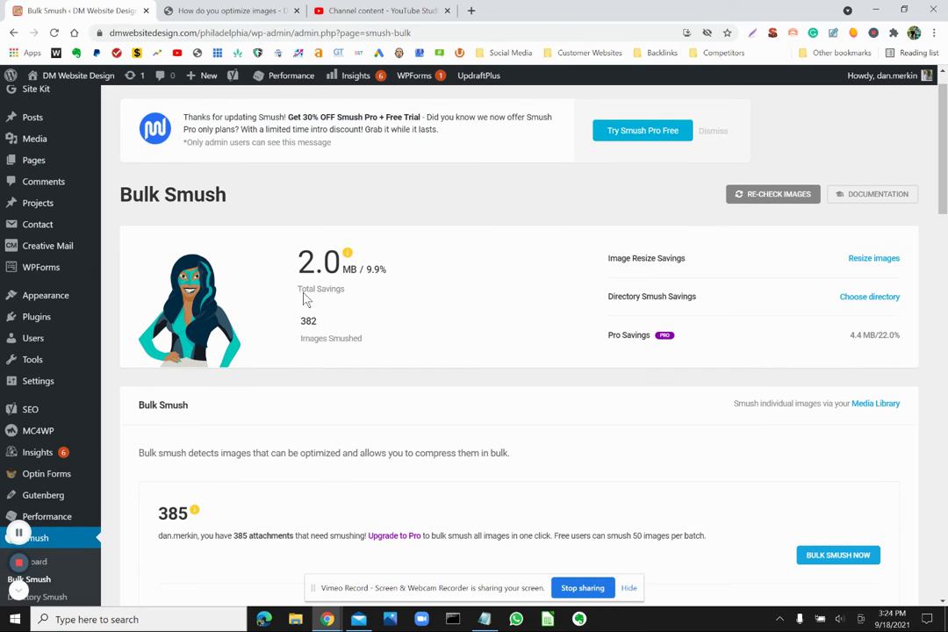
scroll(346, 220, down, 3)
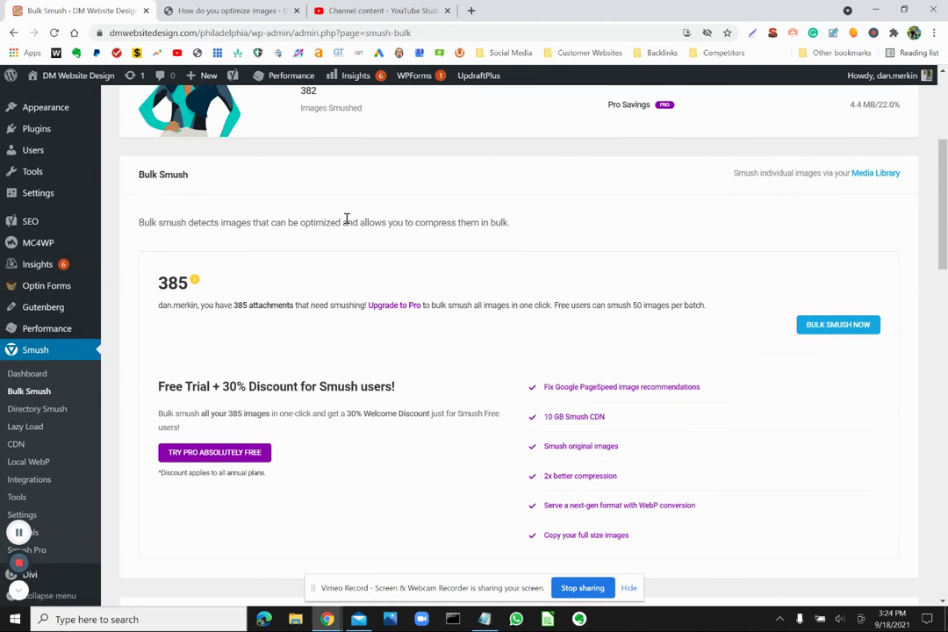
scroll(346, 220, up, 3)
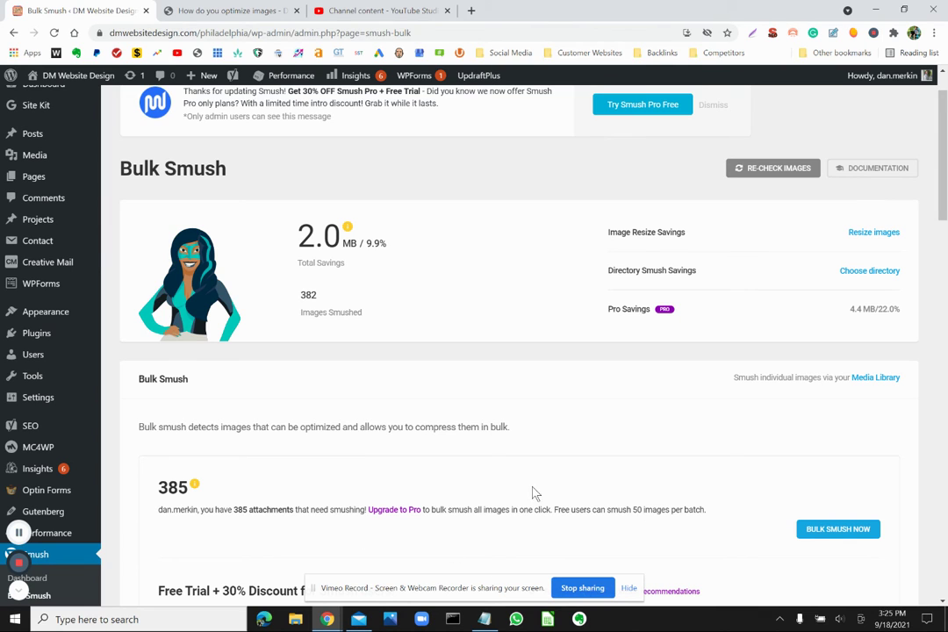
Step: Launch Bulk Smush on the 385 unoptimised images and let it run to 24/385
click(838, 529)
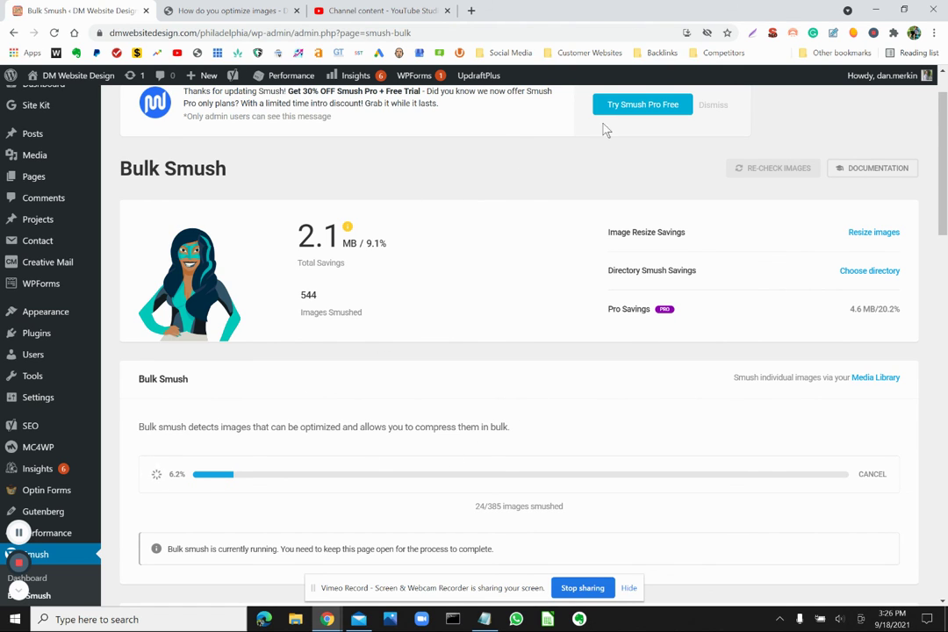
scroll(587, 447, down, 2)
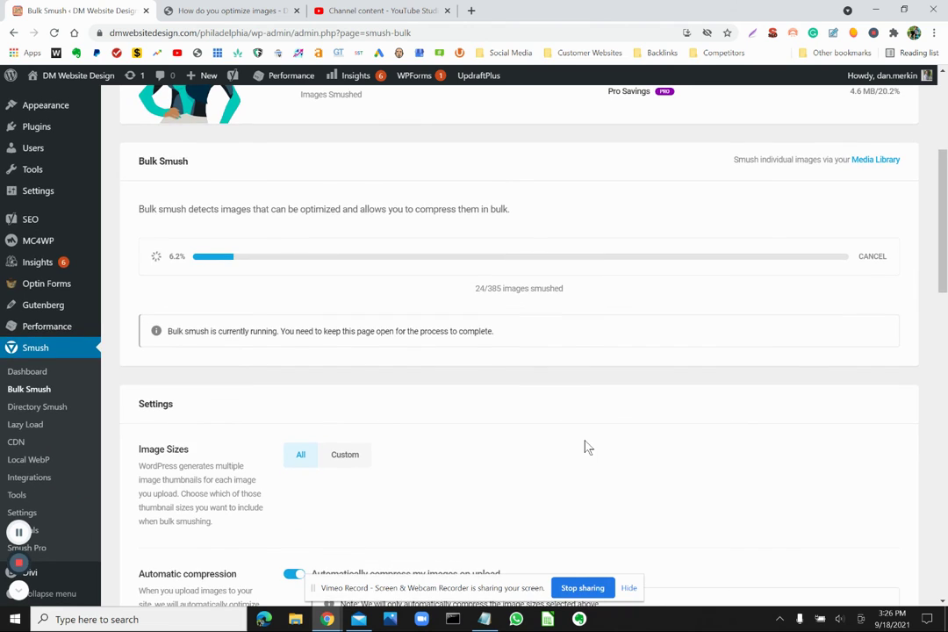
scroll(587, 448, up, 3)
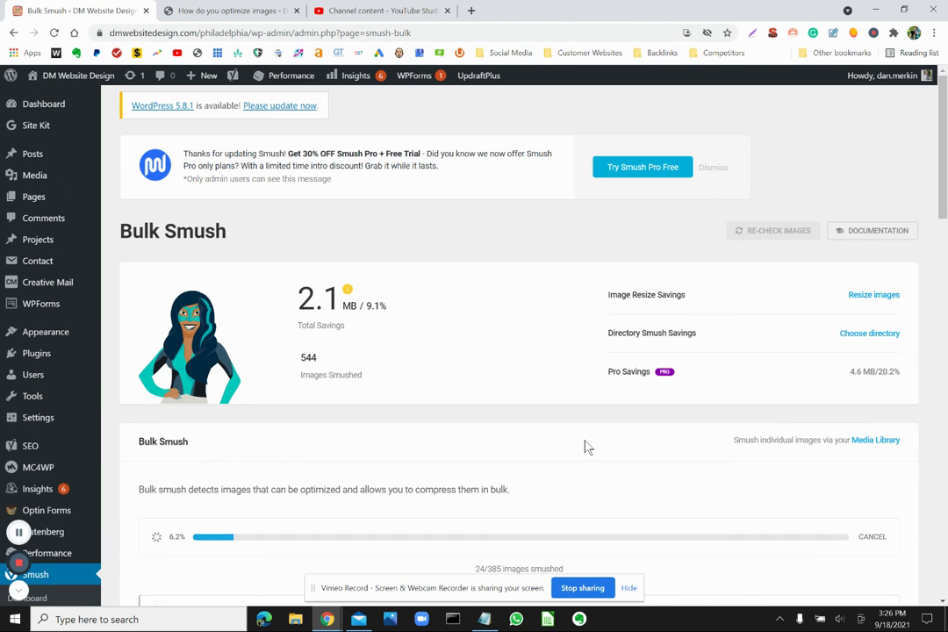